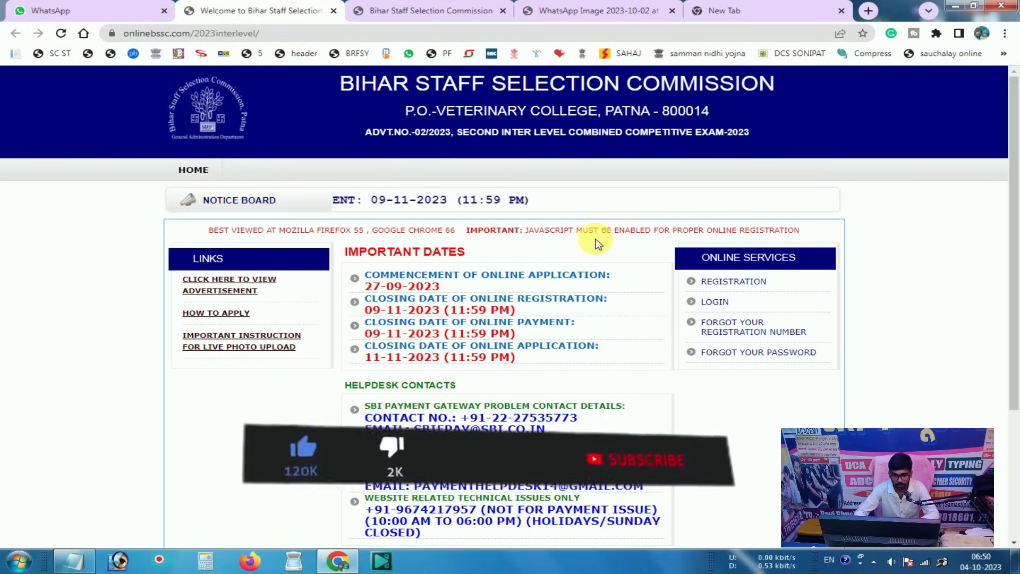
Examine the helpdesk contact details for the SBI and ICICI payment gateways, including SBI's contact number and email address.
scroll(584, 276, "down", 1)
scroll(545, 287, "down", 1)
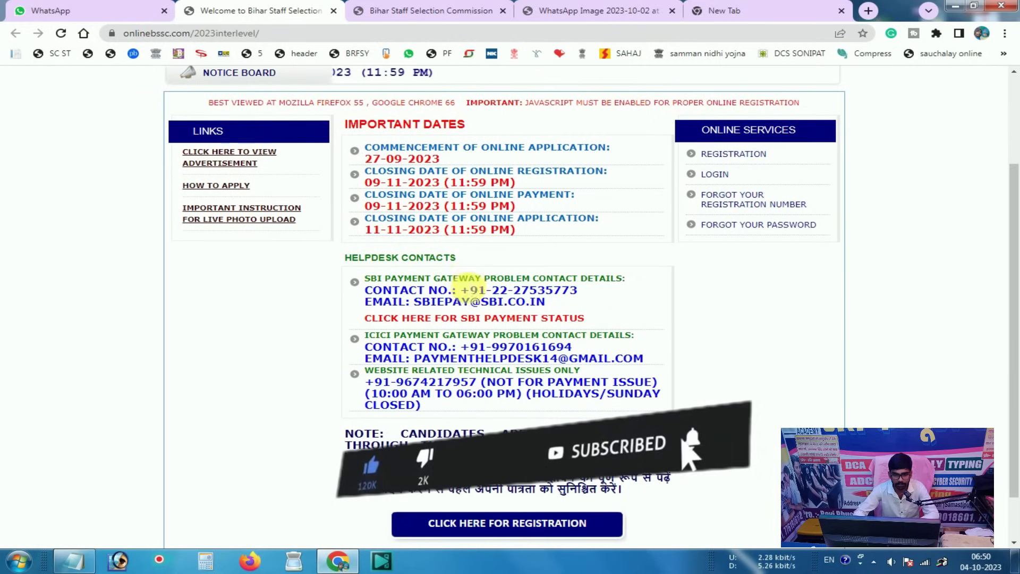
left_click_drag(456, 257, 469, 282)
left_click(378, 340)
left_click_drag(369, 338, 464, 342)
left_click(467, 342)
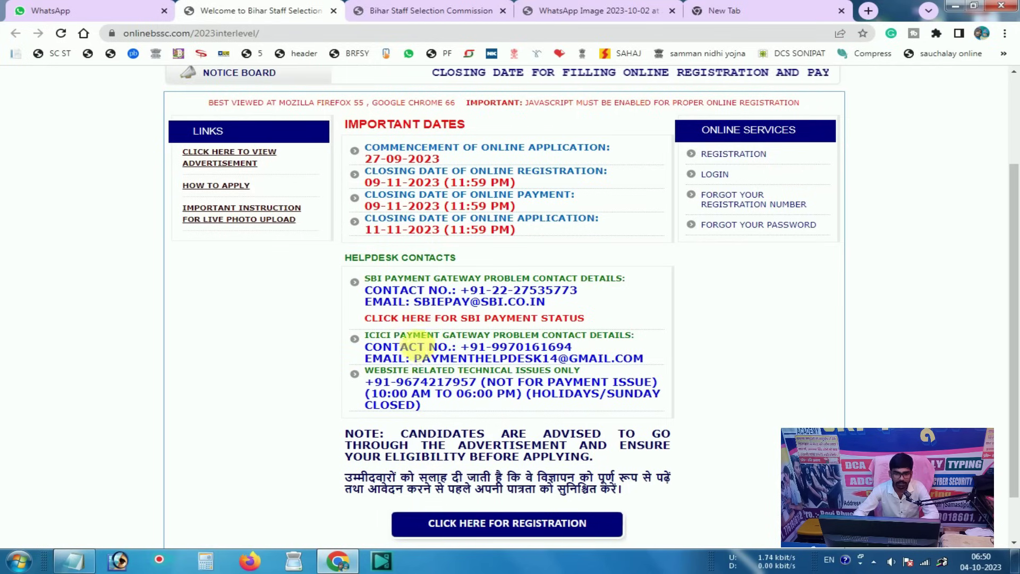
left_click_drag(364, 279, 433, 280)
left_click_drag(369, 336, 467, 341)
left_click(468, 341)
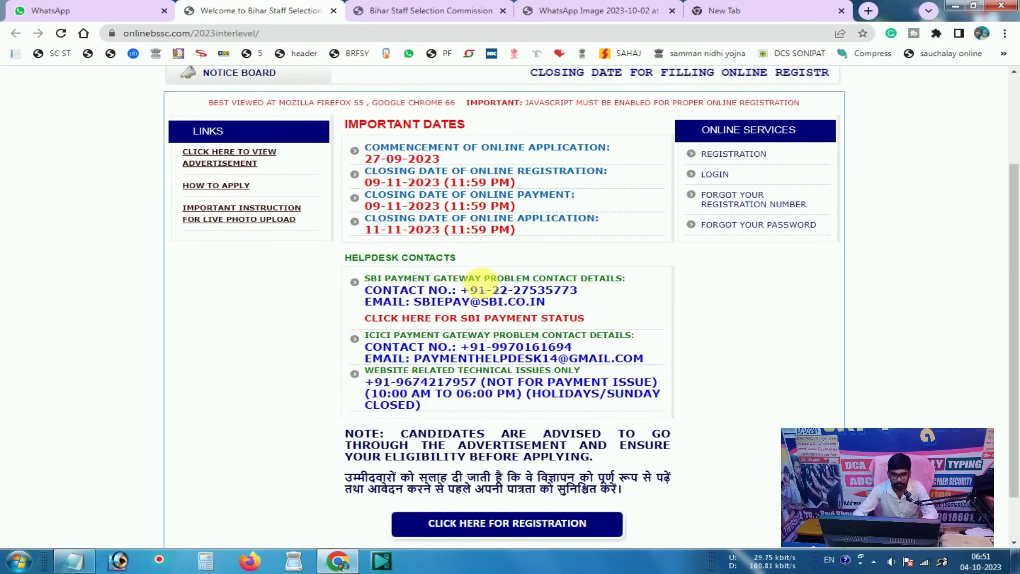
left_click_drag(365, 290, 470, 277)
left_click(467, 290)
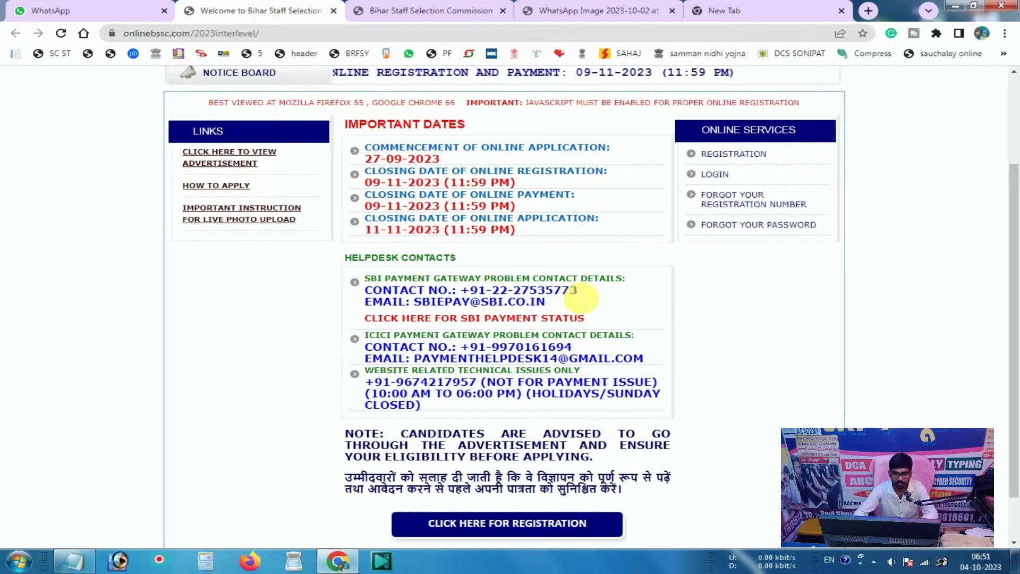
left_click_drag(577, 291, 470, 293)
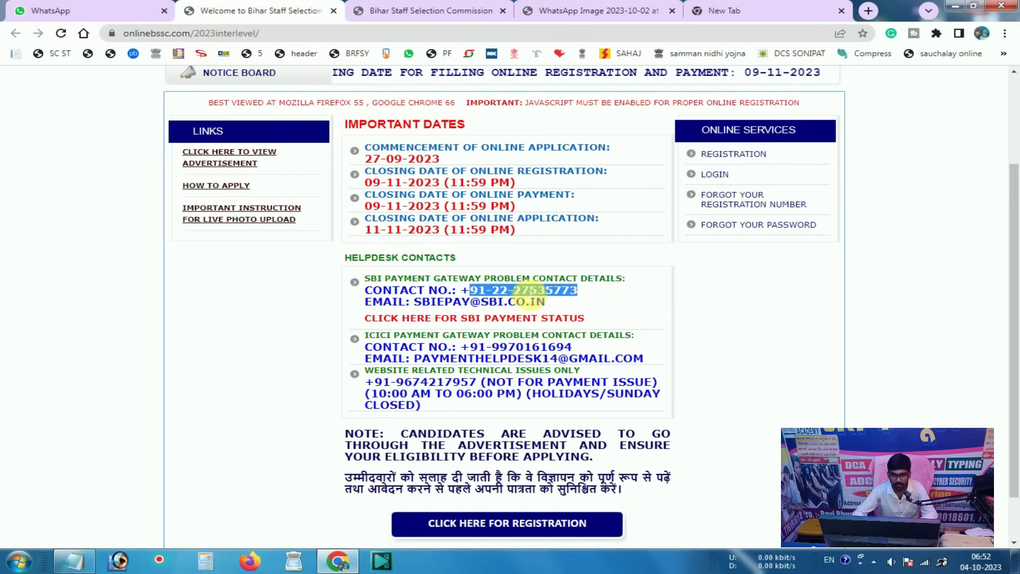
left_click(524, 293)
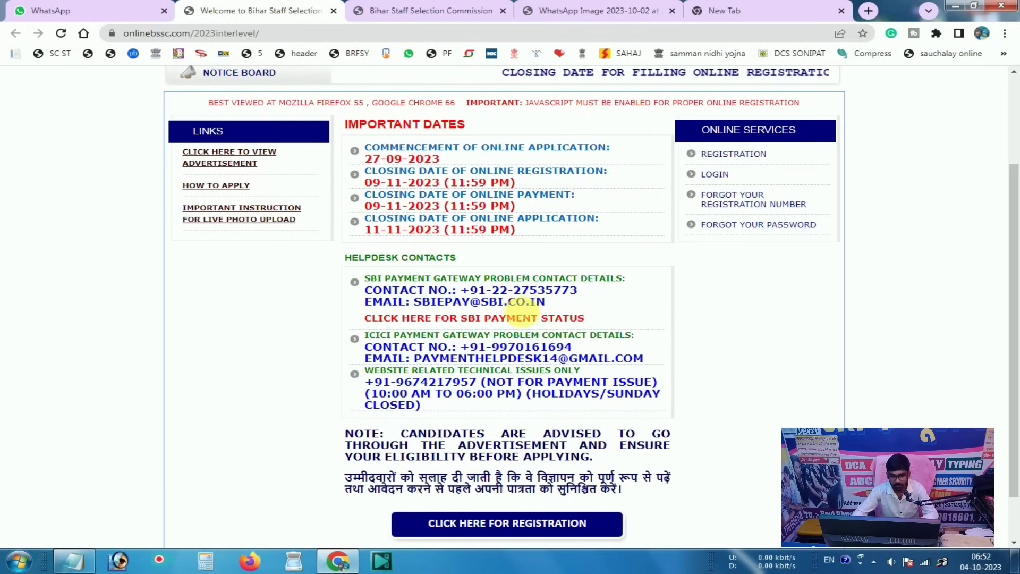
left_click_drag(546, 304, 423, 303)
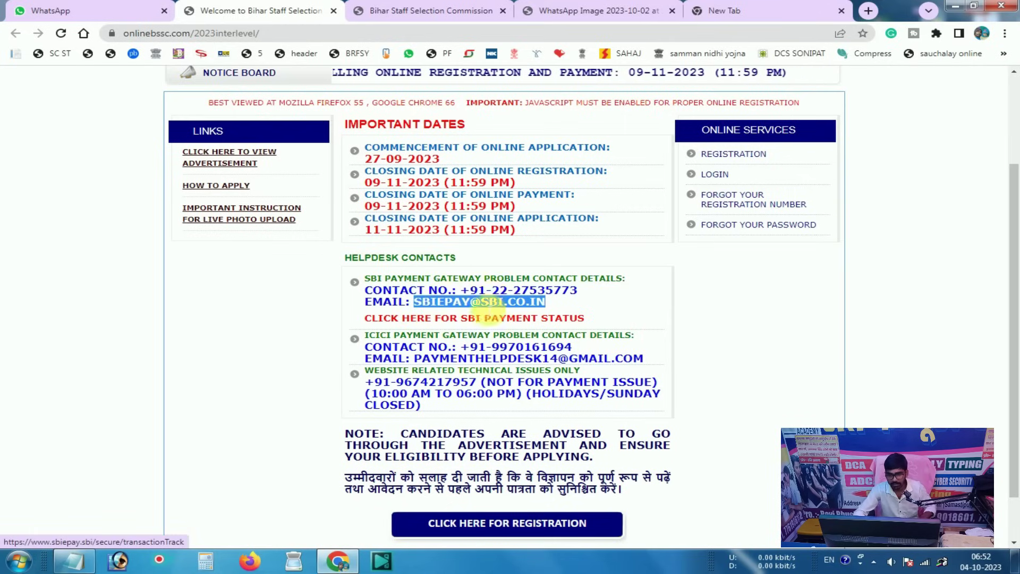
left_click(549, 301)
left_click_drag(549, 301, 416, 306)
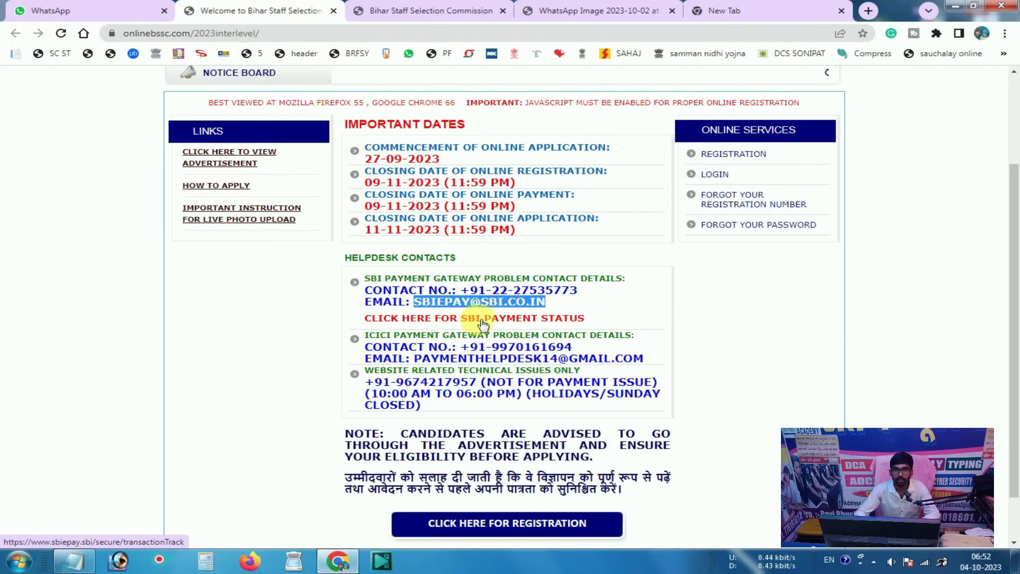
left_click(689, 312)
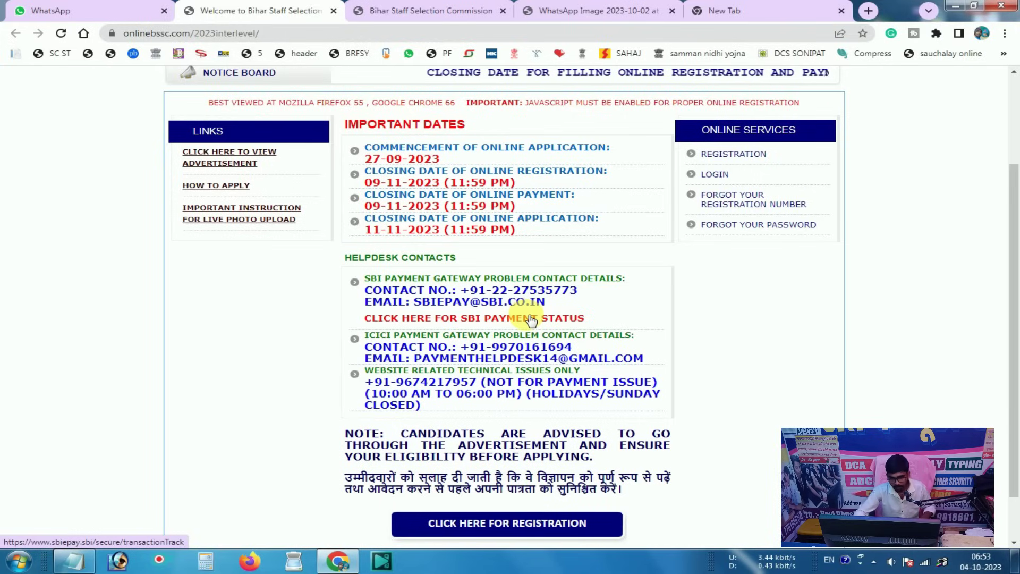
Copy the SBI payment gateway helpdesk's email address and paste it as the recipient of a new Gmail message.
left_click_drag(546, 301, 416, 302)
right_click(419, 305)
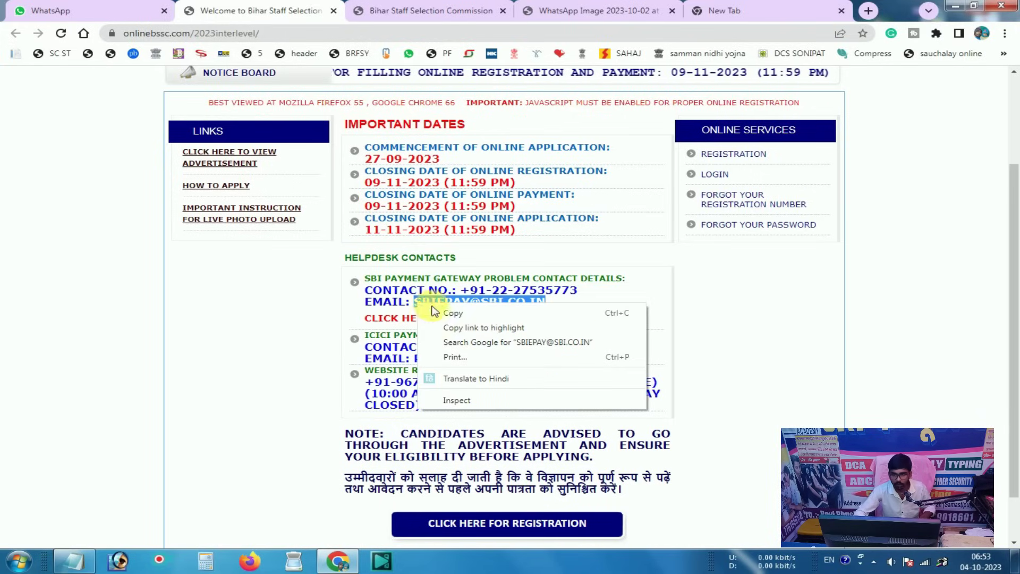
left_click(444, 312)
left_click(796, 7)
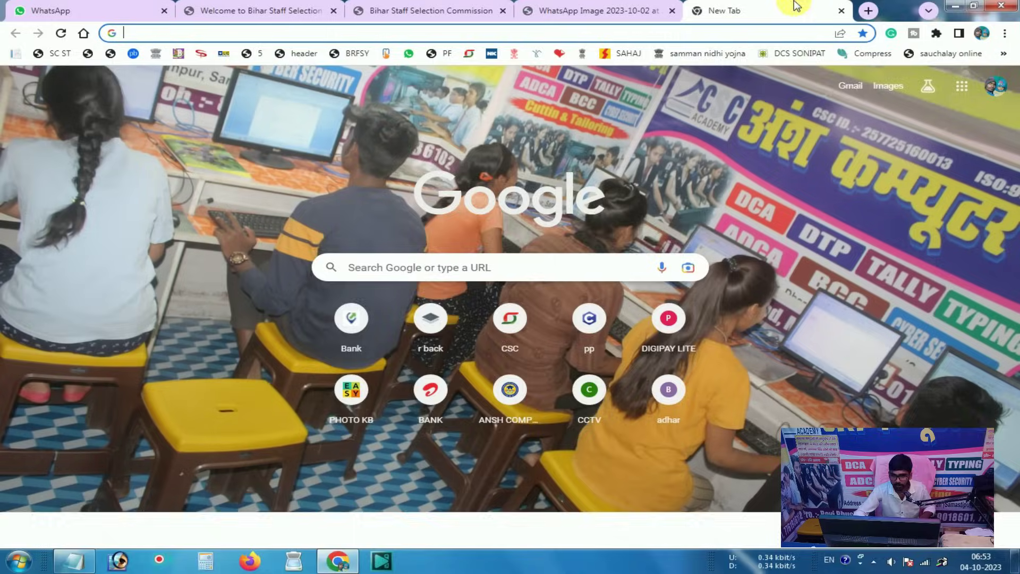
left_click(849, 86)
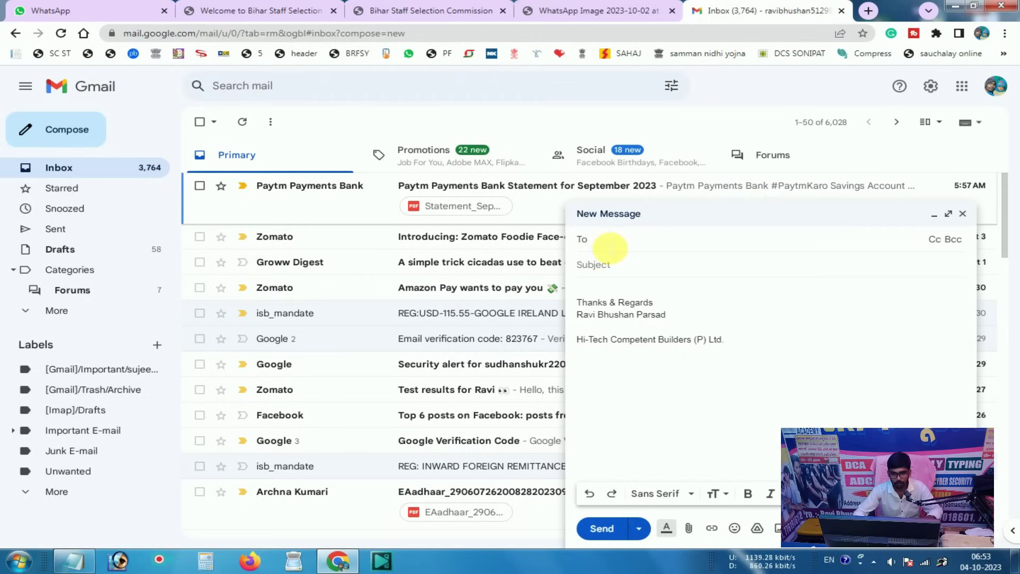
right_click(609, 243)
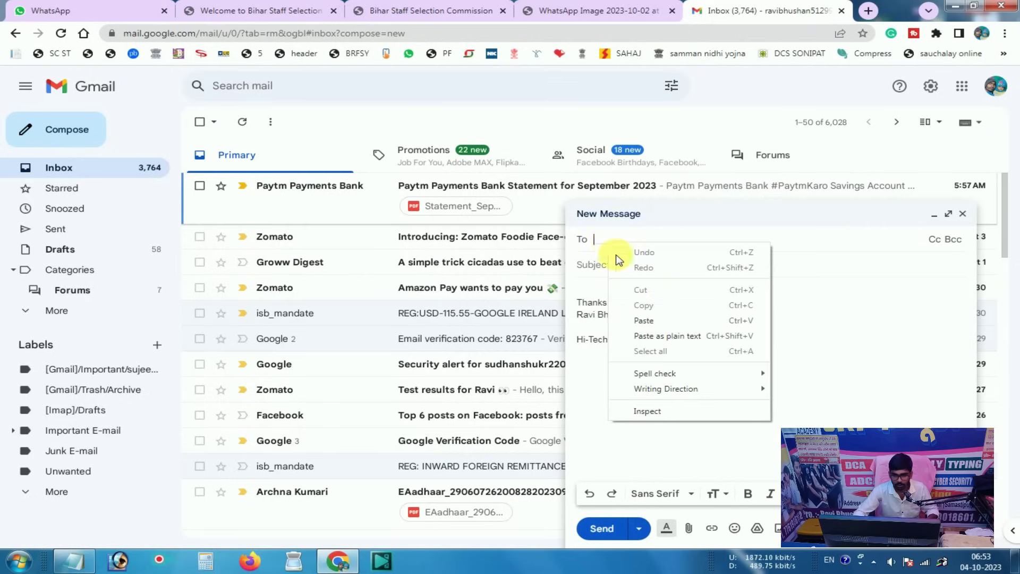
left_click(641, 321)
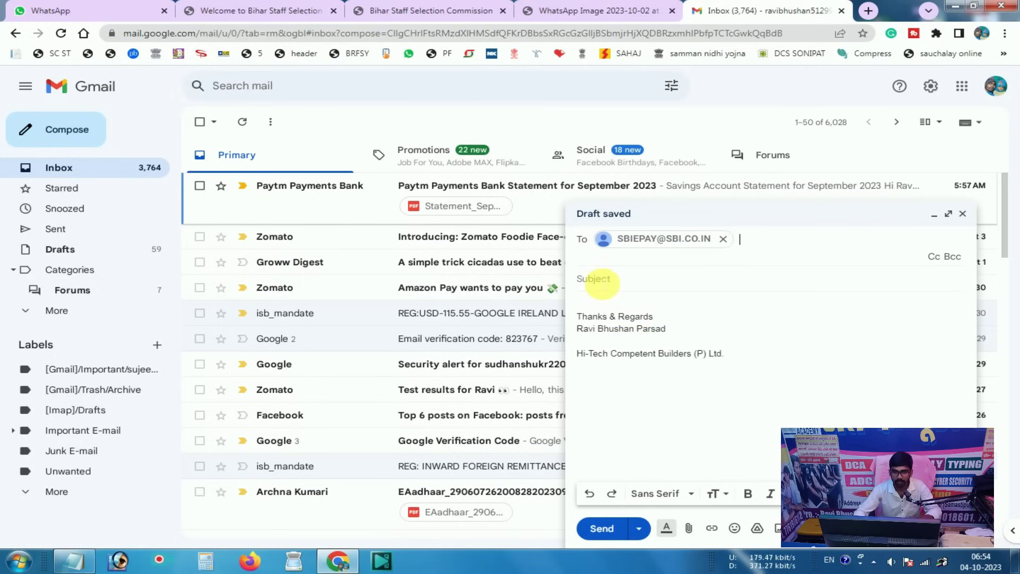
Delete the automatic signature block from the body of the new message.
left_click(598, 278)
left_click_drag(740, 342, 571, 307)
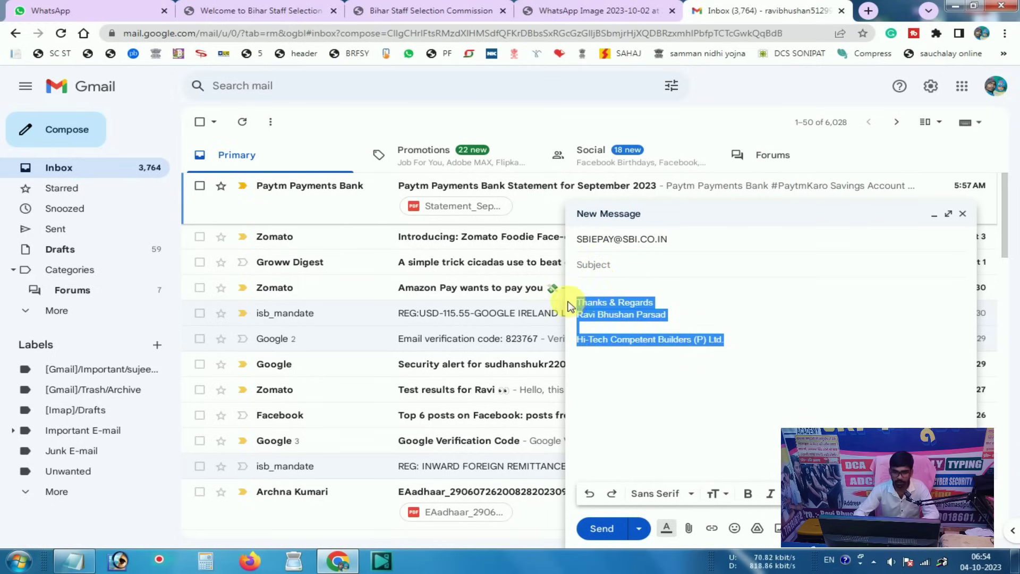
key("BackSpace")
Copy the heading line from the ft Notepad file into the email subject, making it "Payment Deducted But form not Submitted.".
left_click(595, 266)
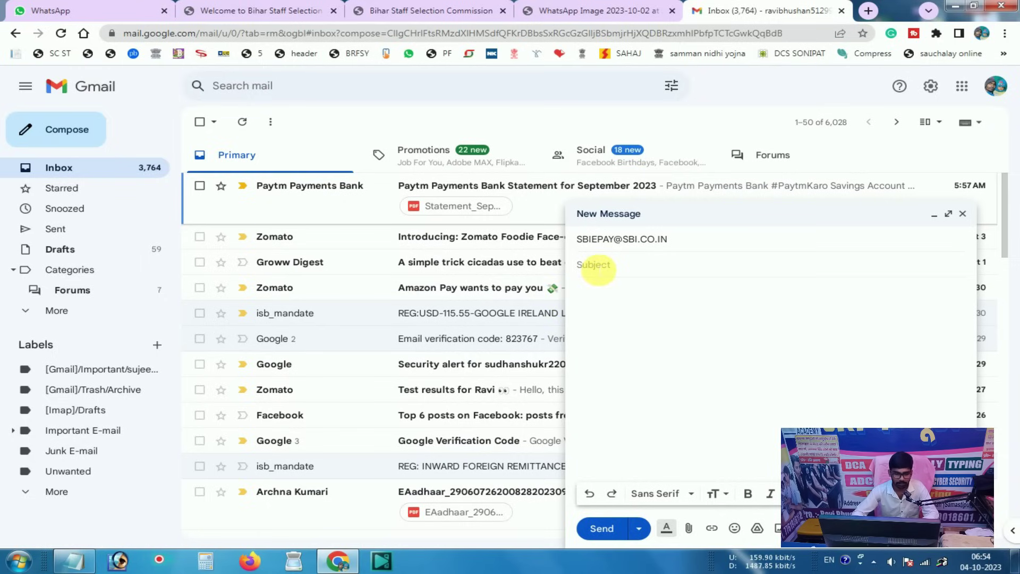
left_click(76, 561)
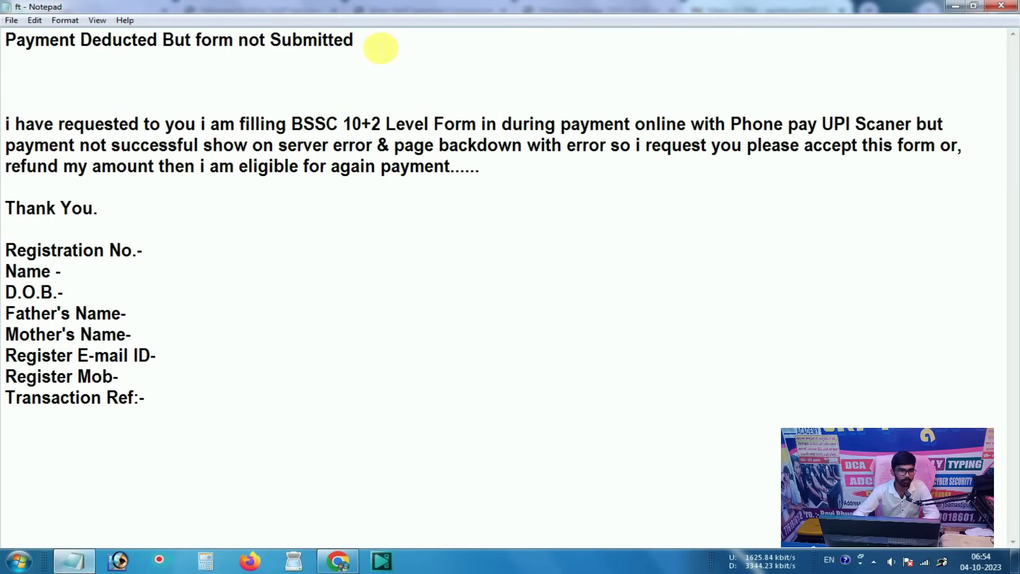
left_click_drag(380, 44, 10, 47)
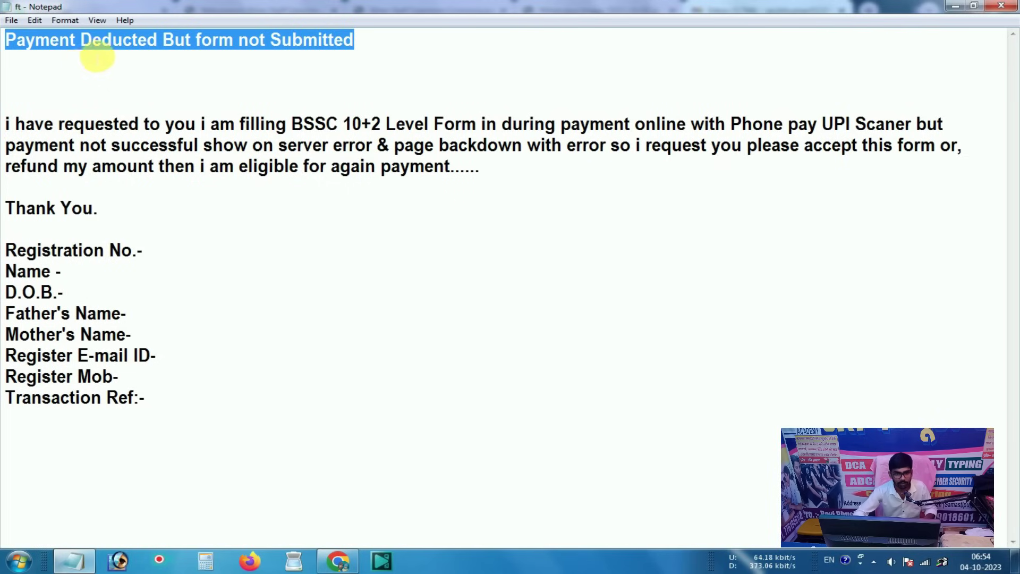
right_click(117, 41)
left_click(174, 81)
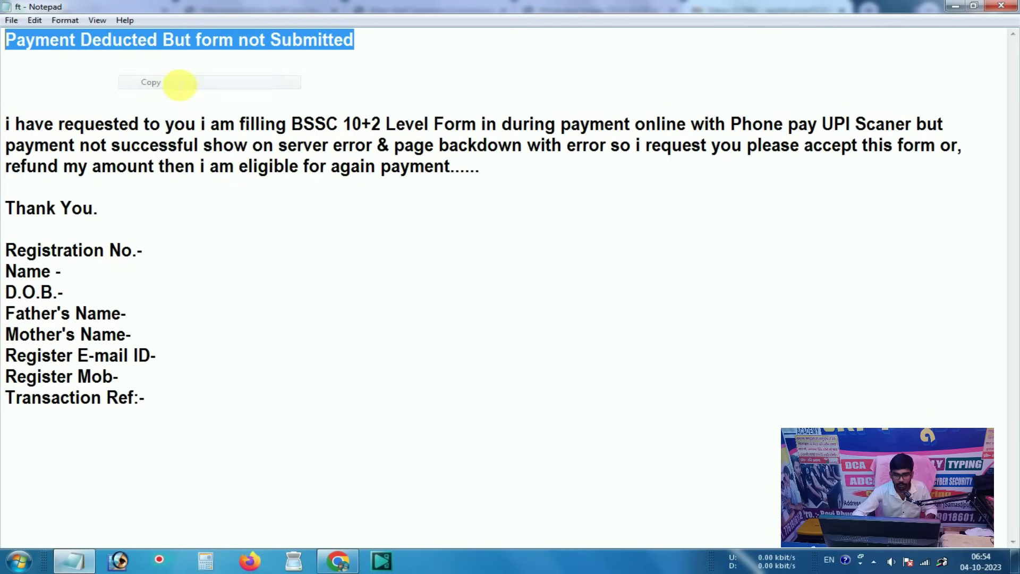
left_click(348, 549)
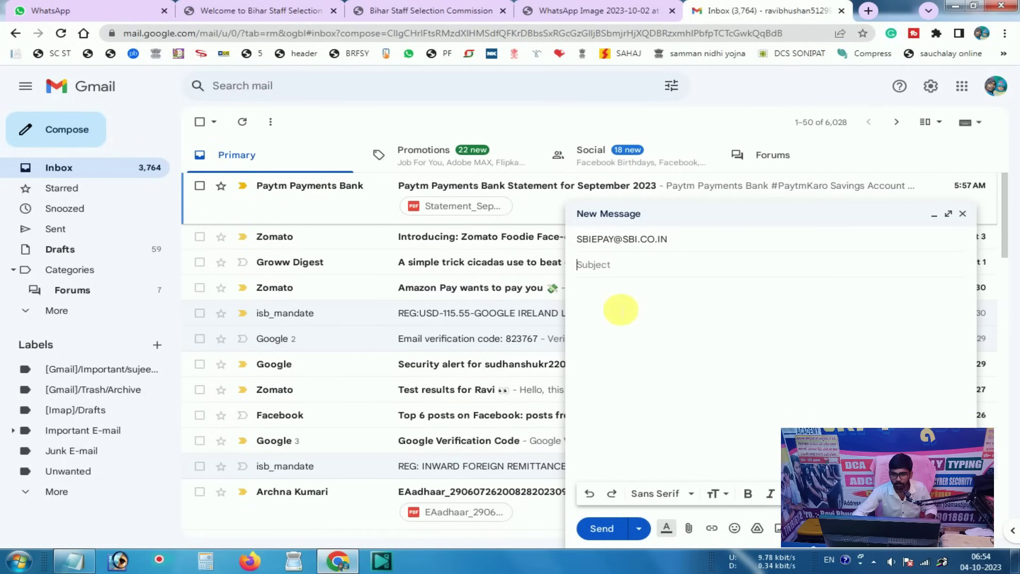
right_click(607, 267)
left_click(669, 343)
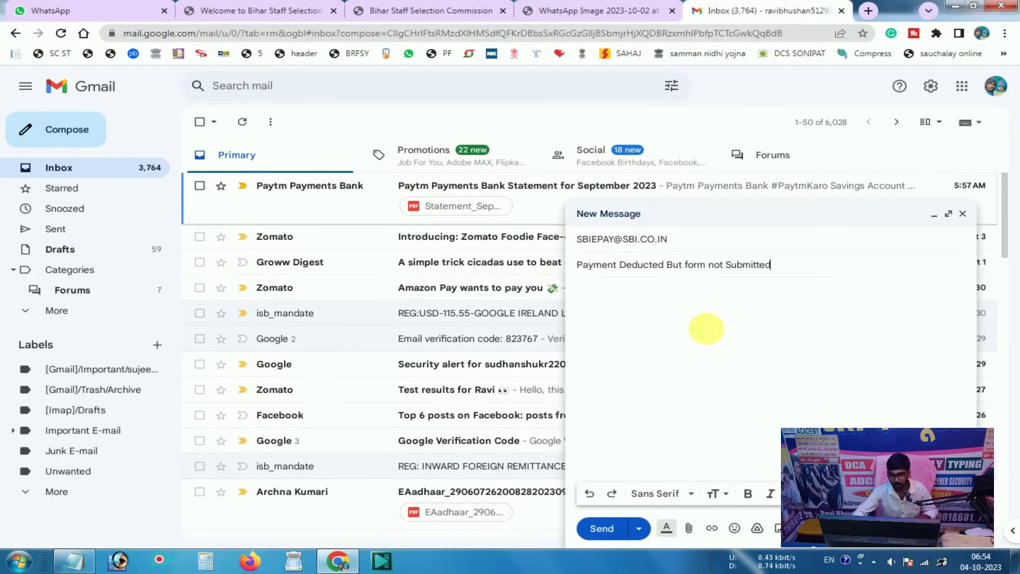
type(".")
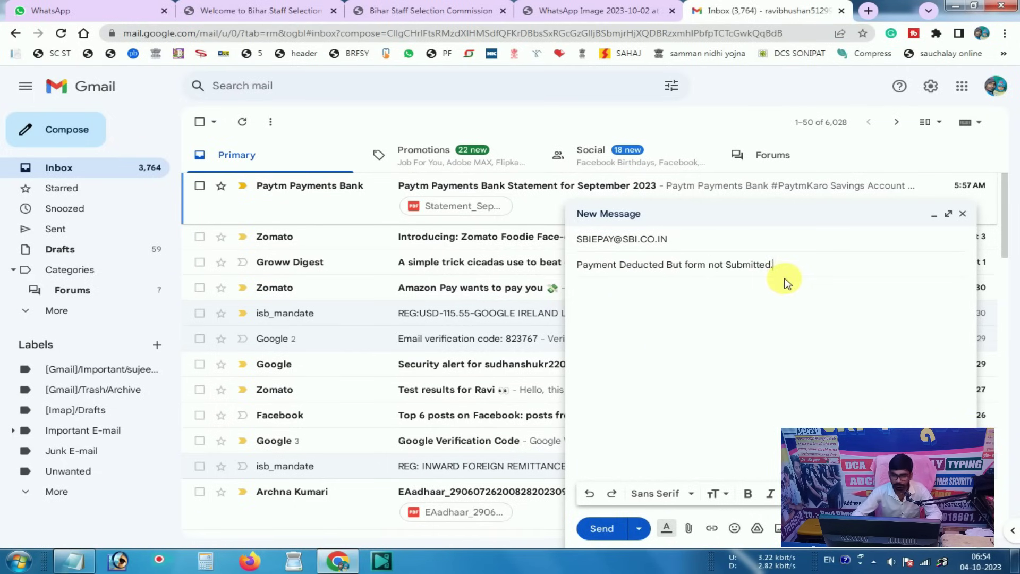
Copy the request text, thank-you line and blank applicant detail labels from the ft Notepad file into the email body.
left_click(603, 293)
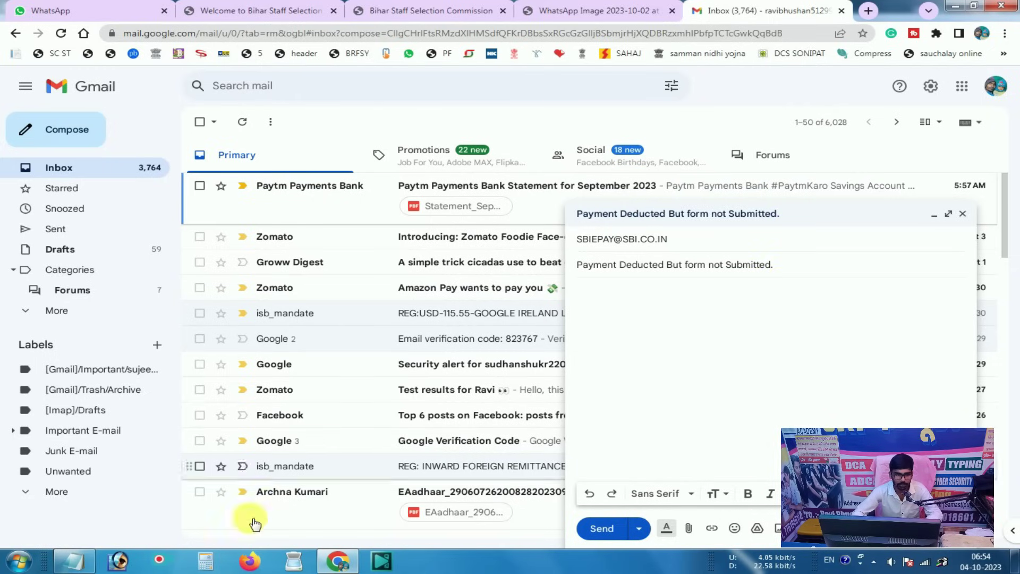
left_click(74, 561)
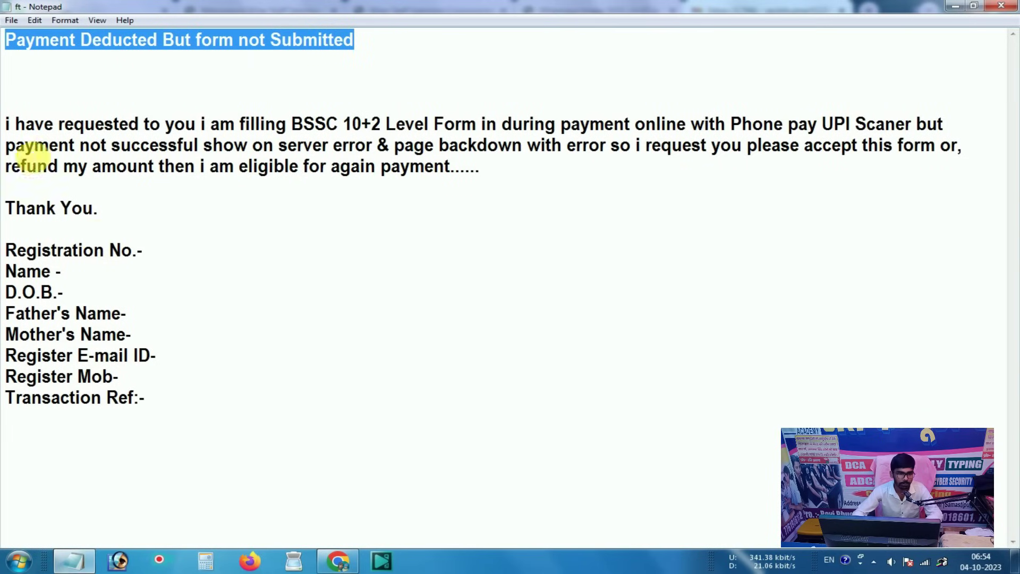
left_click(7, 125)
left_click_drag(15, 126, 499, 185)
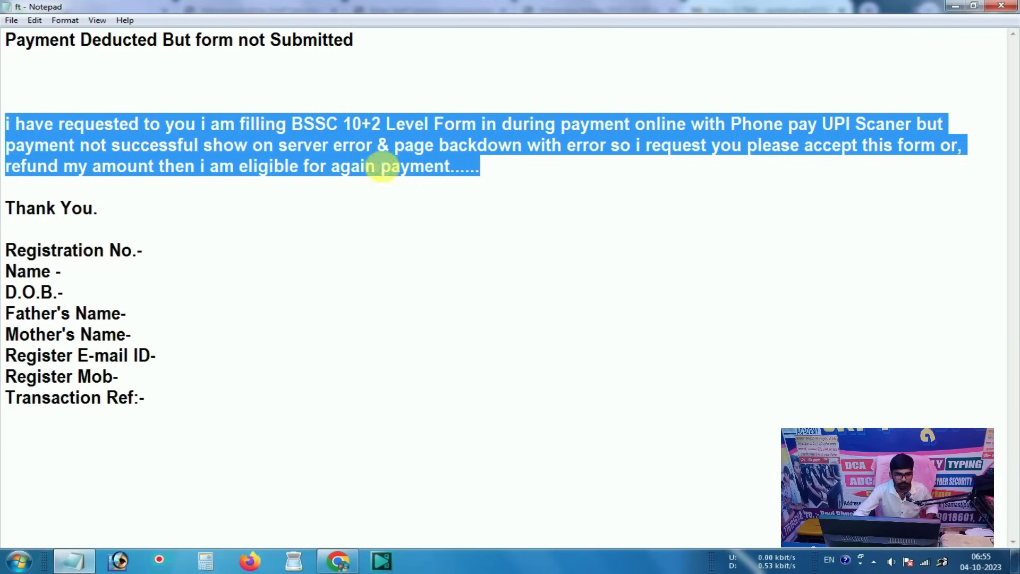
left_click(7, 126)
left_click_drag(8, 125, 159, 410)
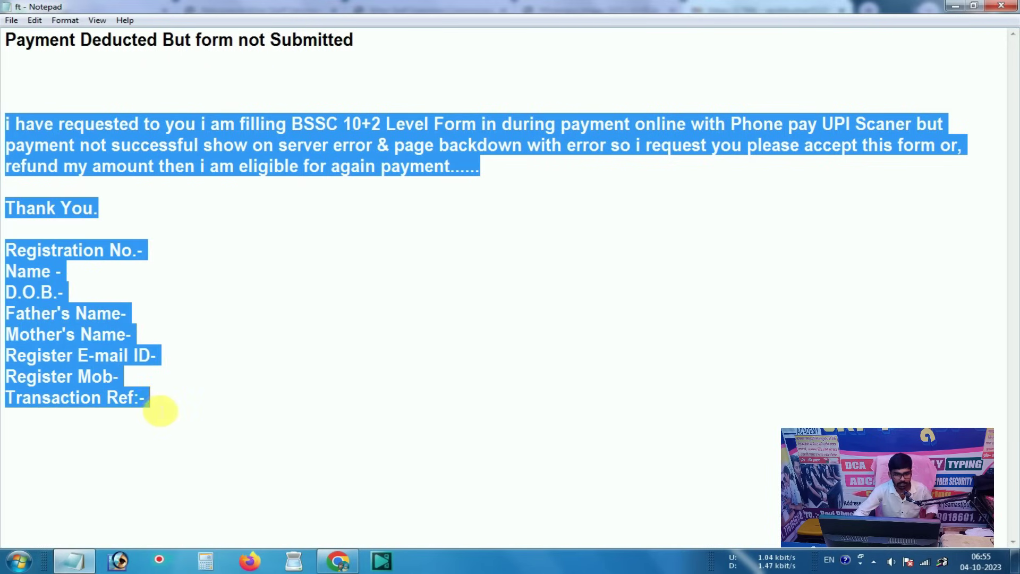
right_click(101, 387)
left_click(134, 251)
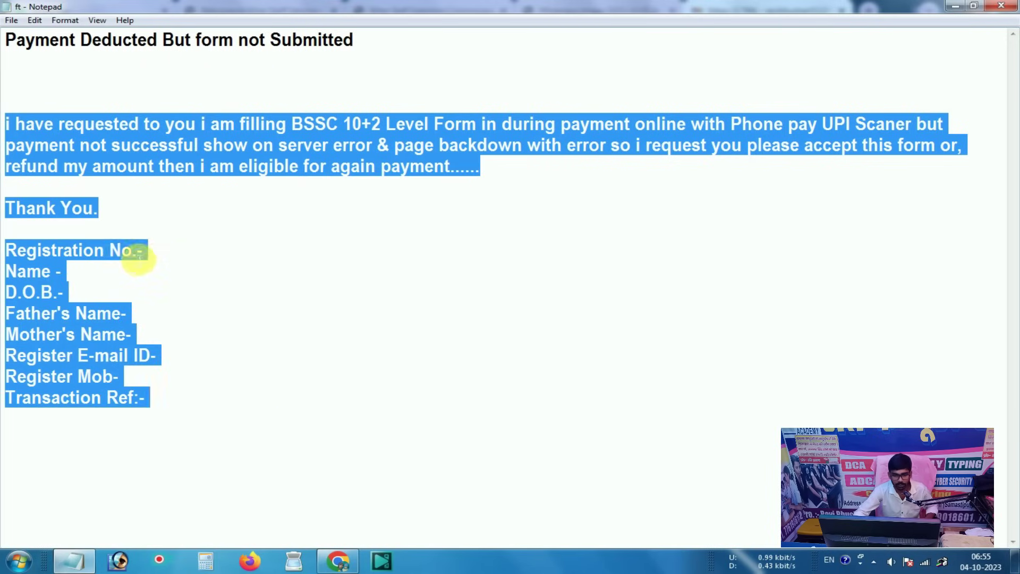
left_click(337, 560)
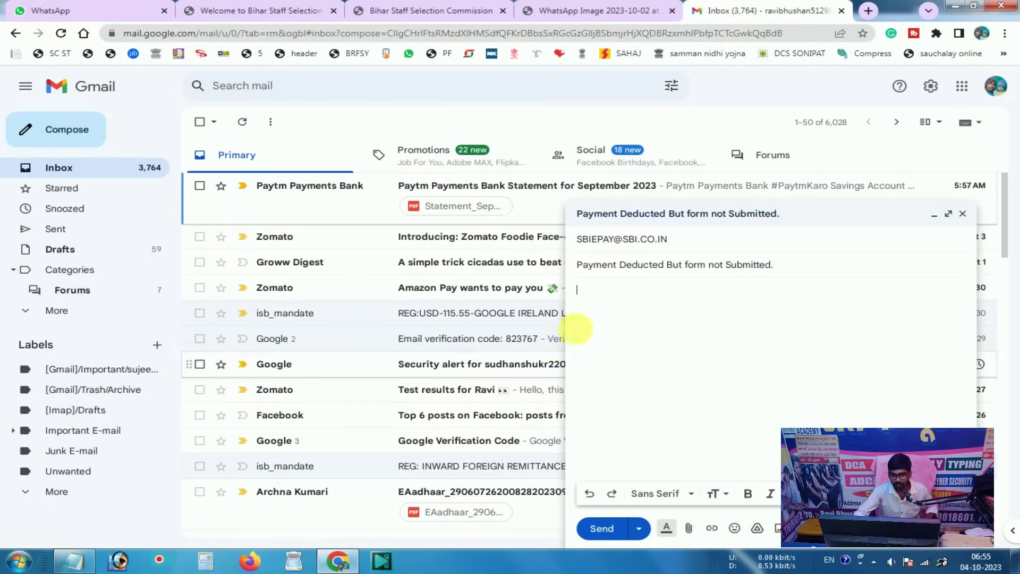
right_click(593, 305)
left_click(630, 382)
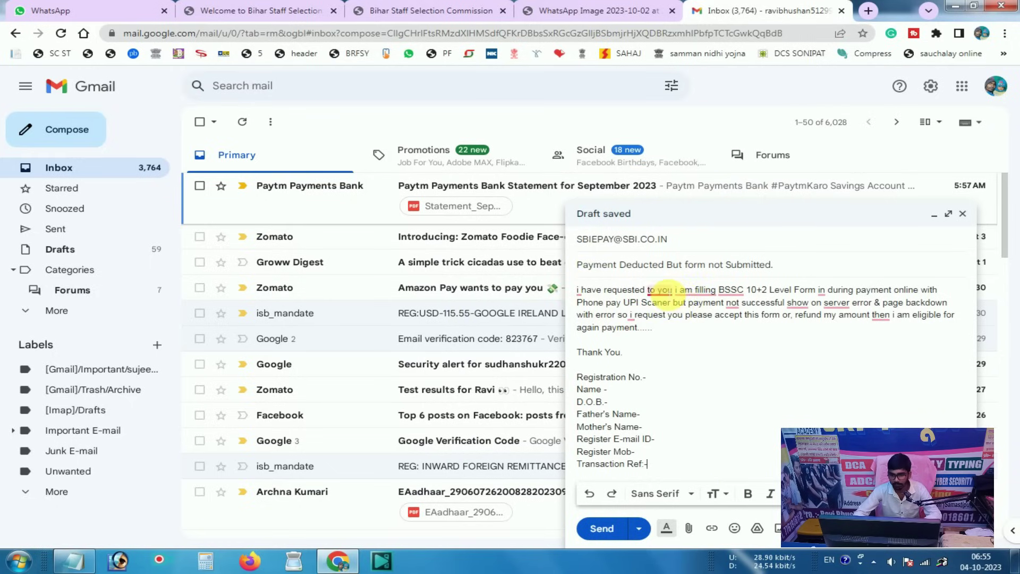
Apply the suggested grammar corrections to the email's request paragraph, including "that you fill the BSSC 10+2 Level Form during payment" and "UPI Scanner".
left_click(661, 290)
left_click(673, 328)
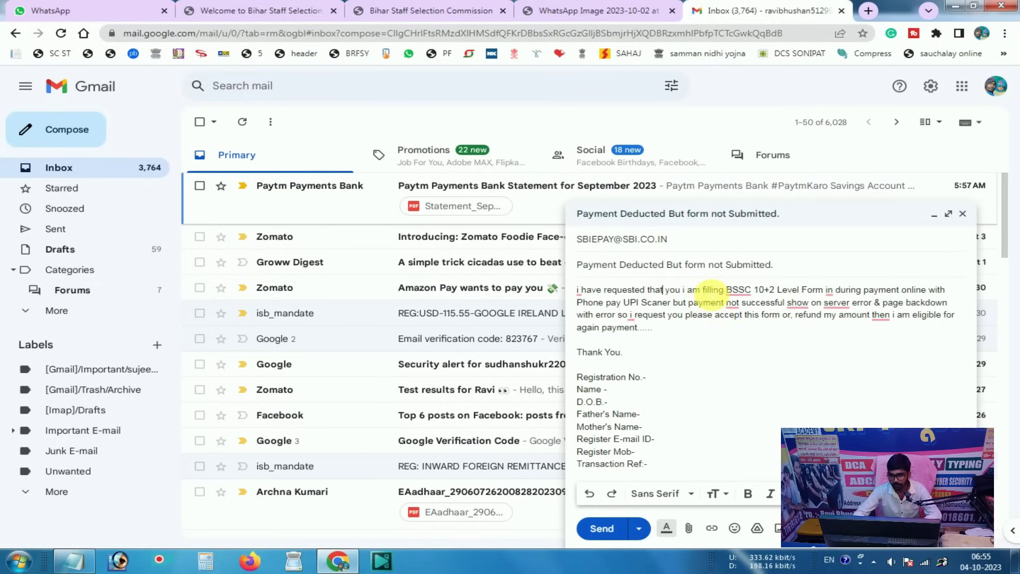
left_click(747, 290)
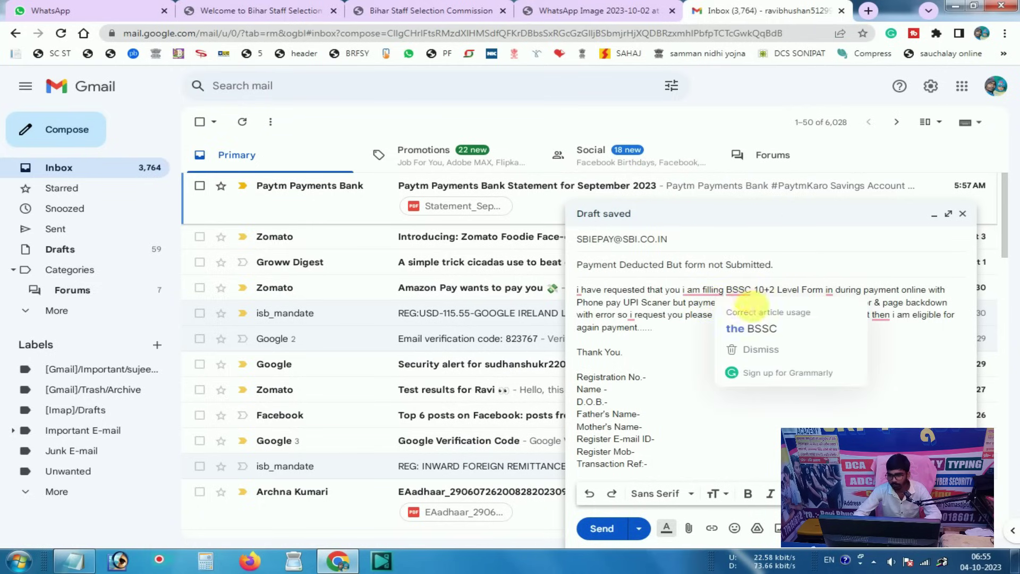
left_click(759, 329)
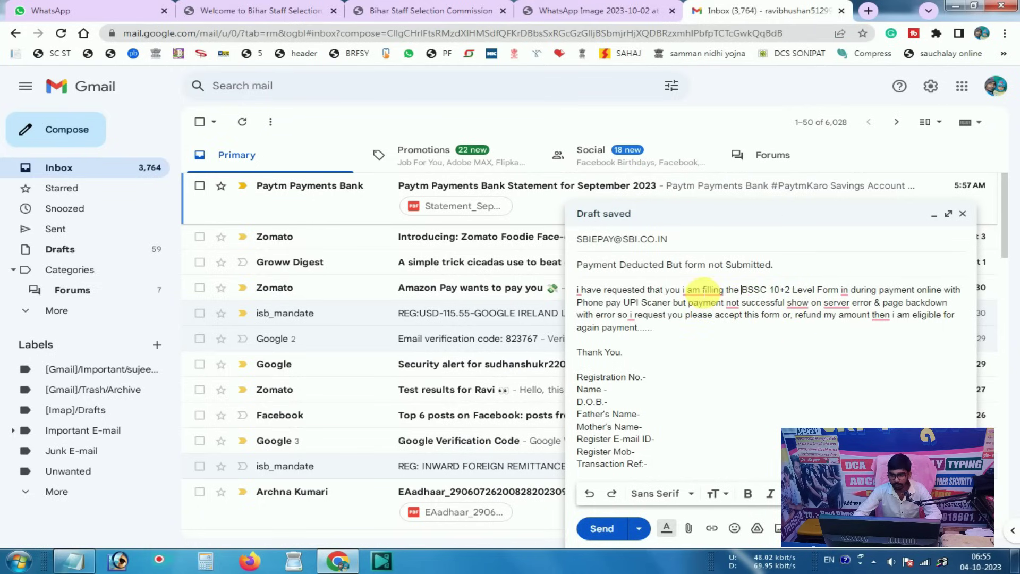
left_click(705, 292)
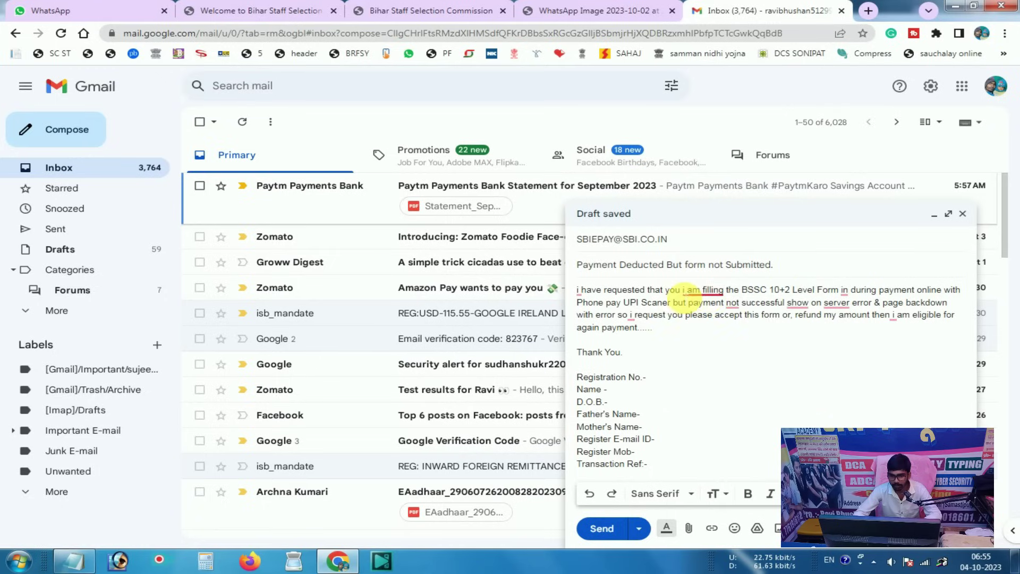
left_click(707, 330)
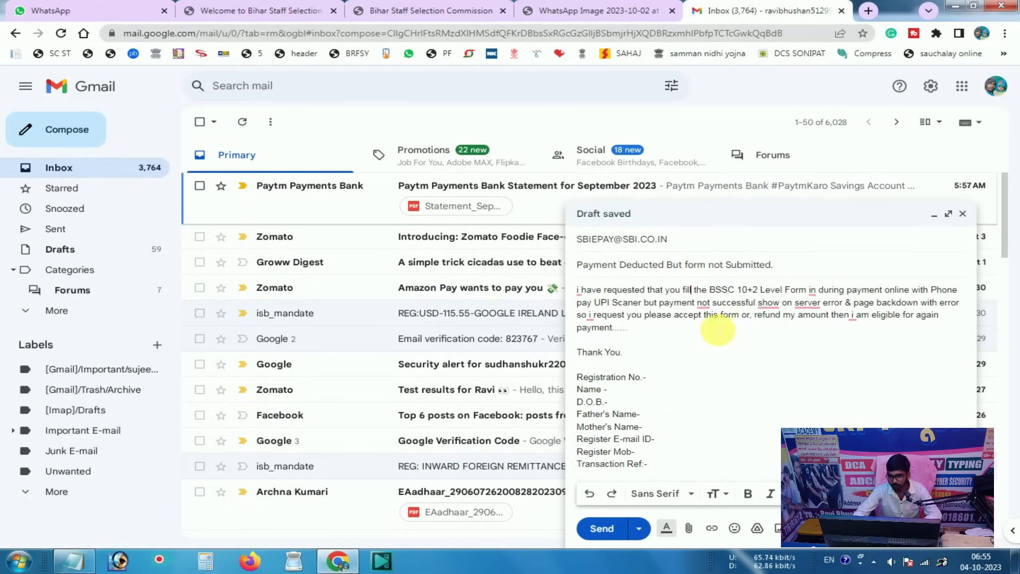
left_click(803, 291)
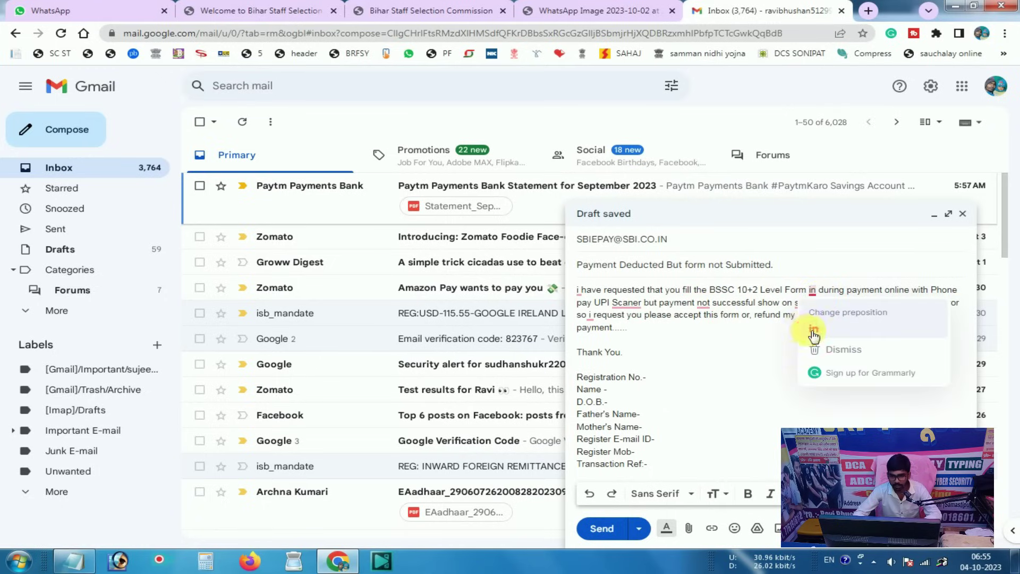
left_click(812, 312)
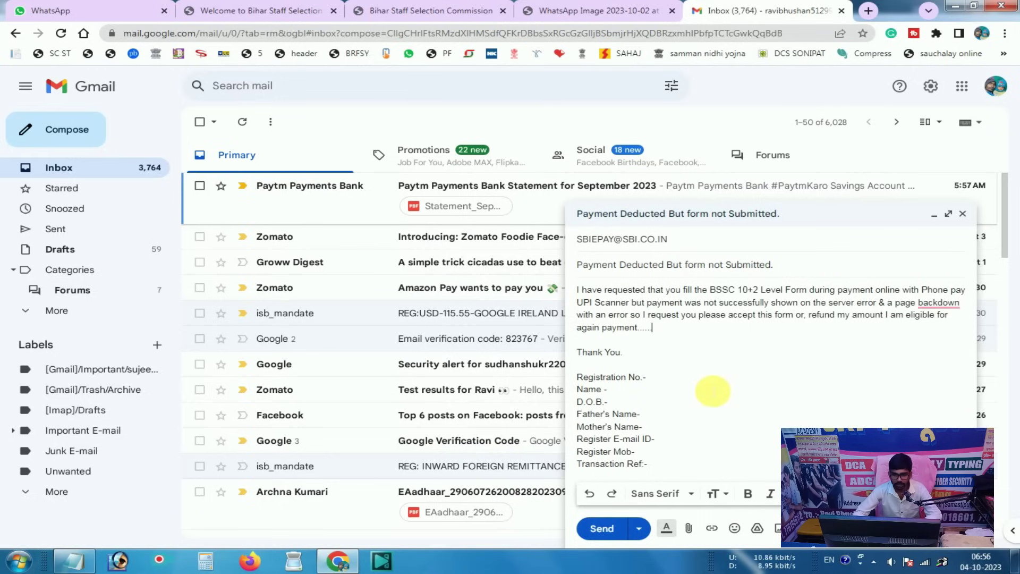
left_click(651, 384)
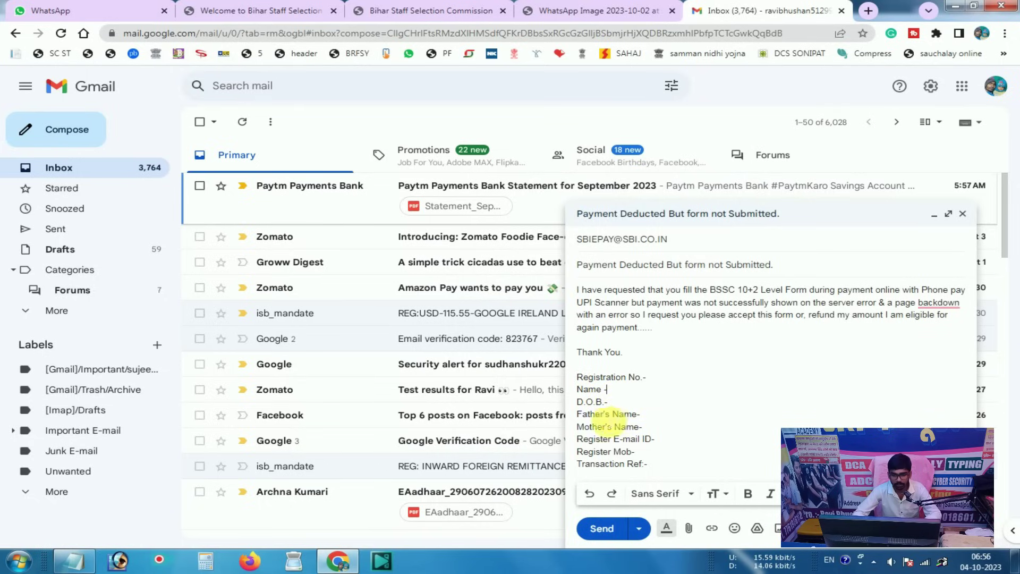
left_click(625, 406)
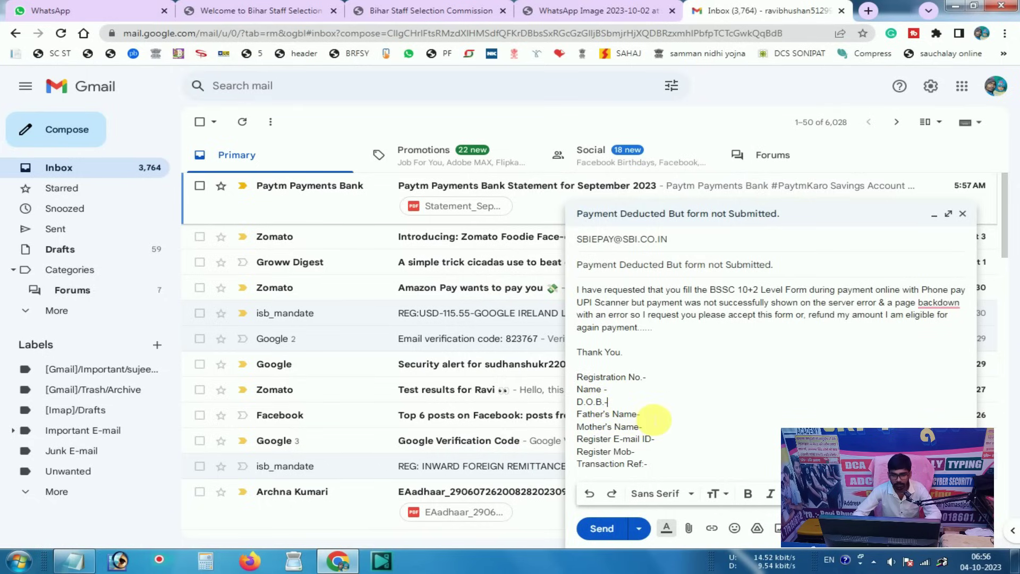
left_click(644, 426)
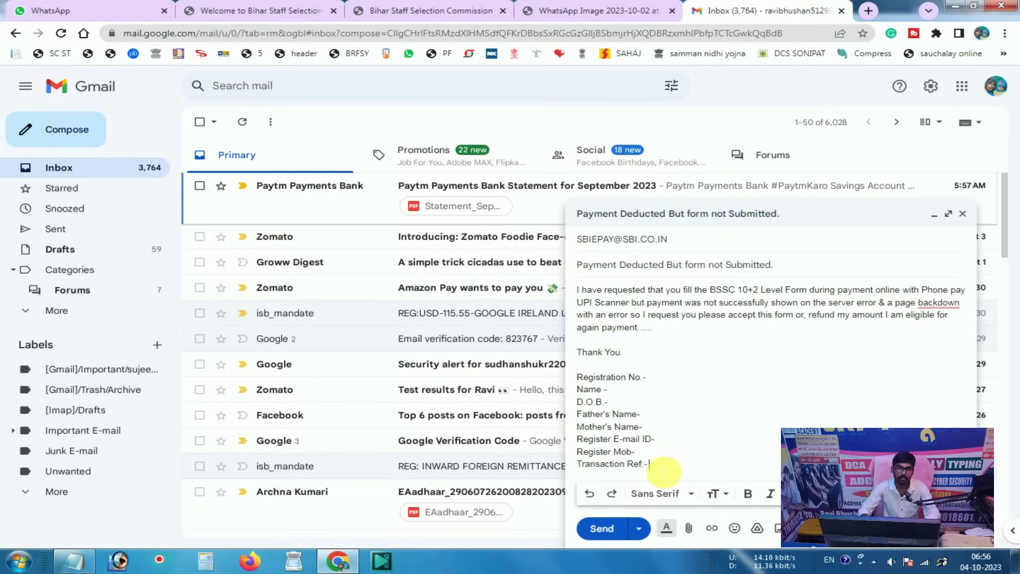
left_click(663, 470)
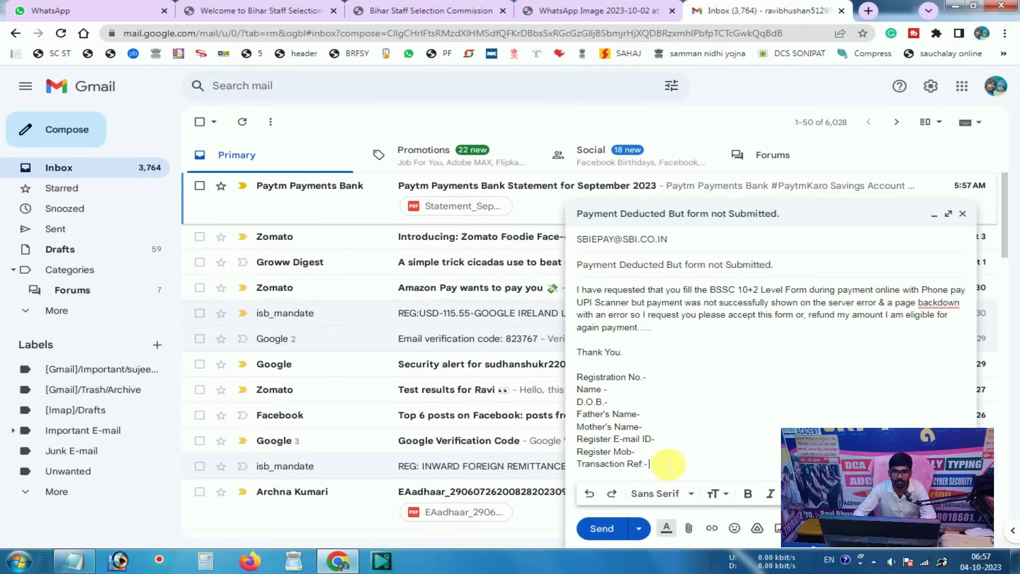
Return to the BSSC website and open the SBI payment status page from the helpdesk contacts.
key("ctrl+shift+Tab")
key("ctrl+shift+Tab")
key("ctrl+shift+Tab")
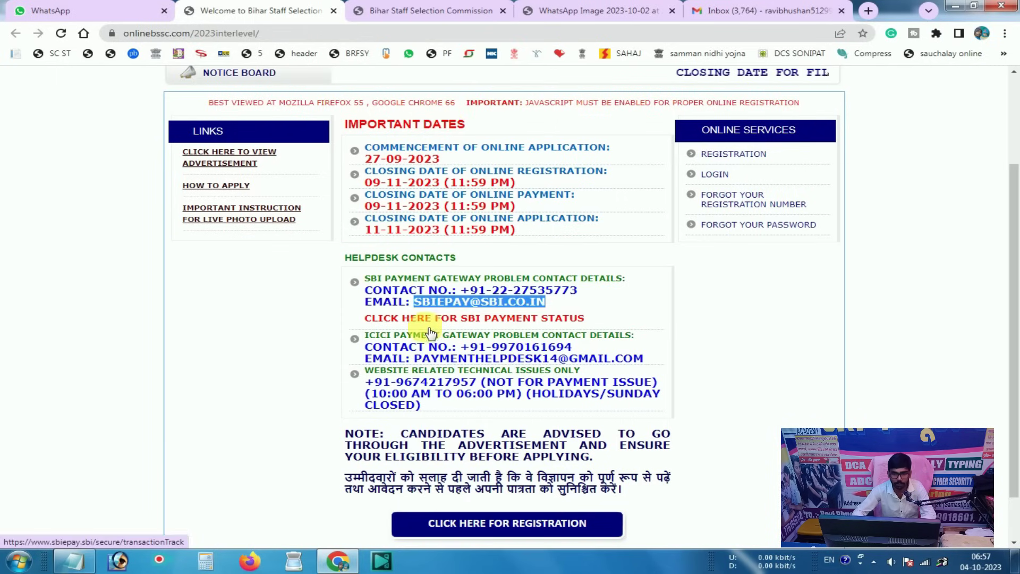
left_click(470, 320)
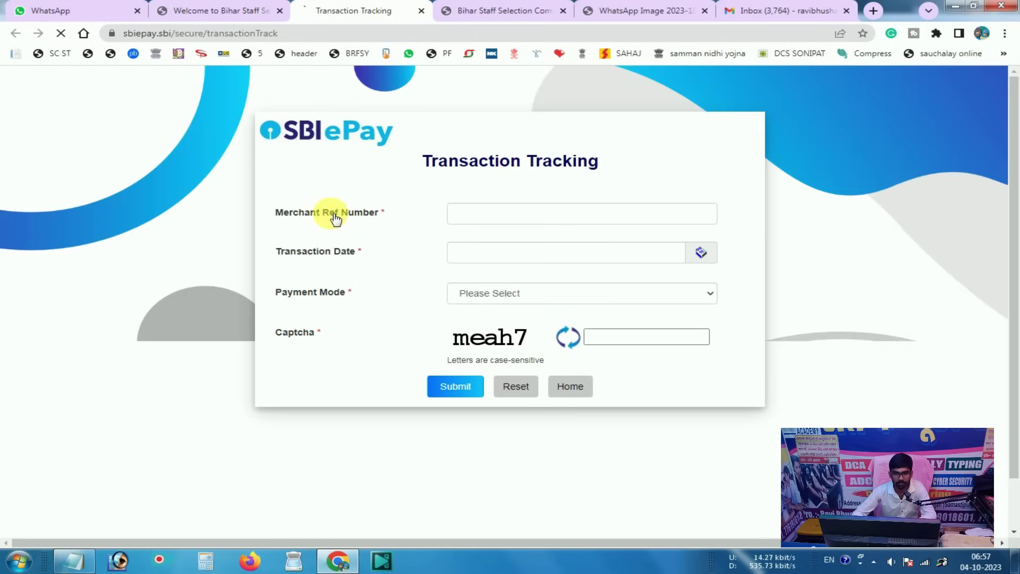
Examine the merchant reference number, transaction date and payment mode fields of the SBI ePay Transaction Tracking form, including the available payment modes.
left_click(483, 215)
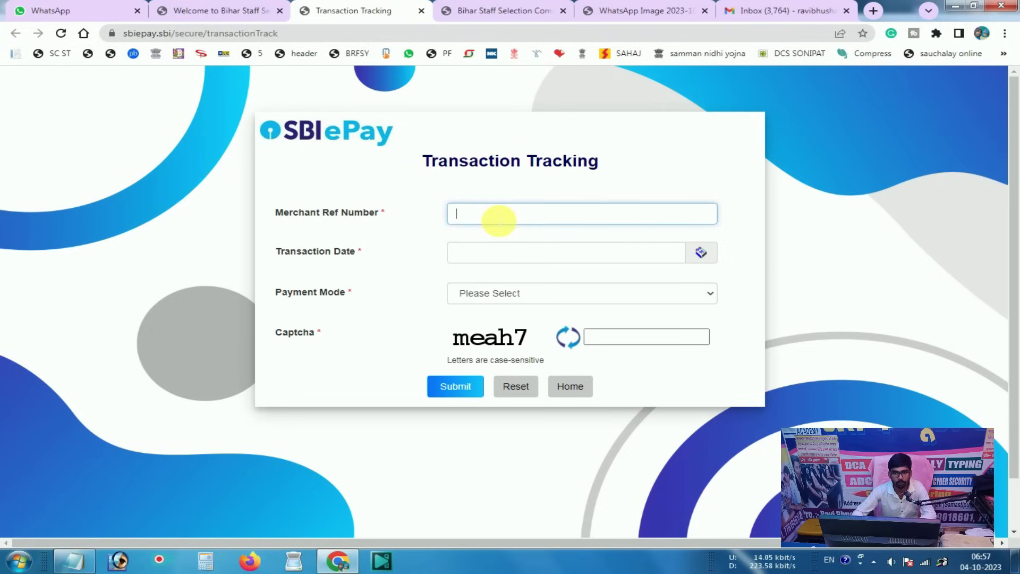
left_click(409, 226)
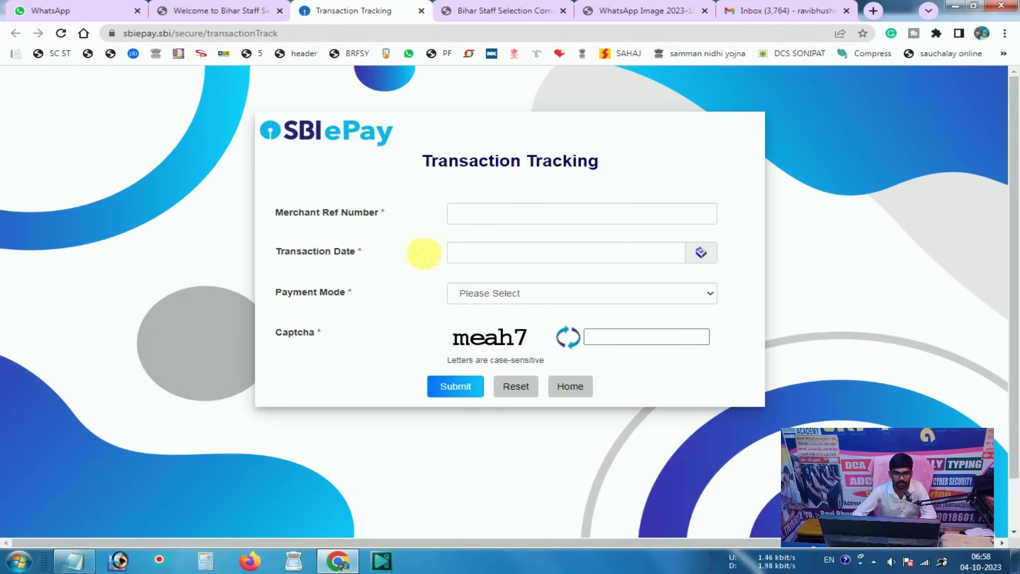
left_click(485, 256)
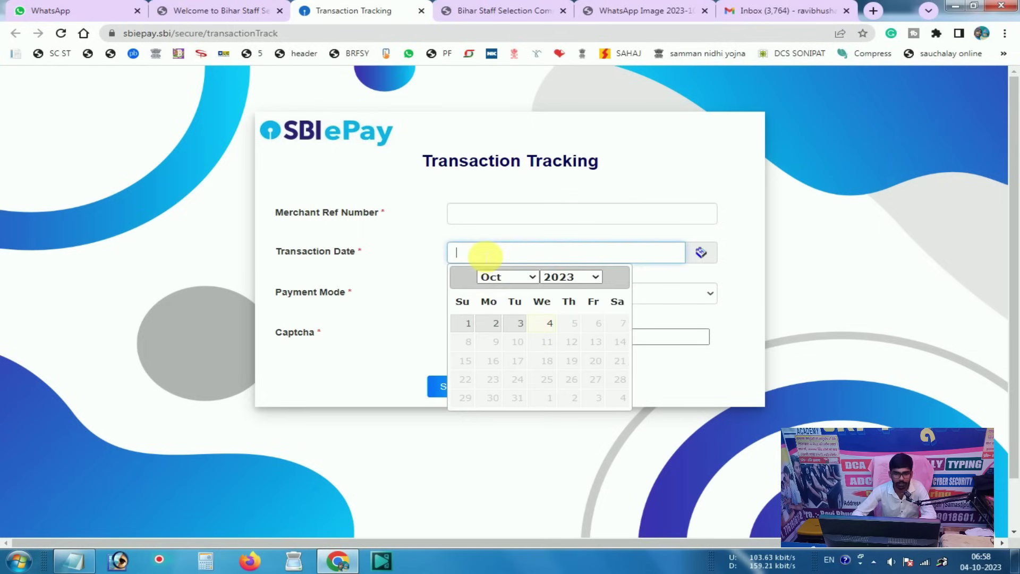
left_click(312, 303)
left_click(471, 292)
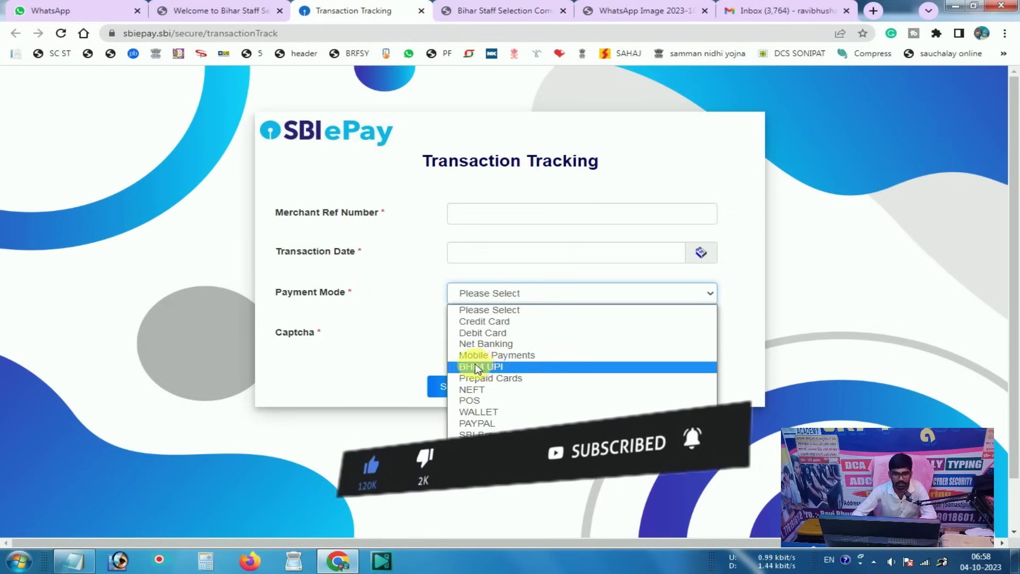
left_click(382, 348)
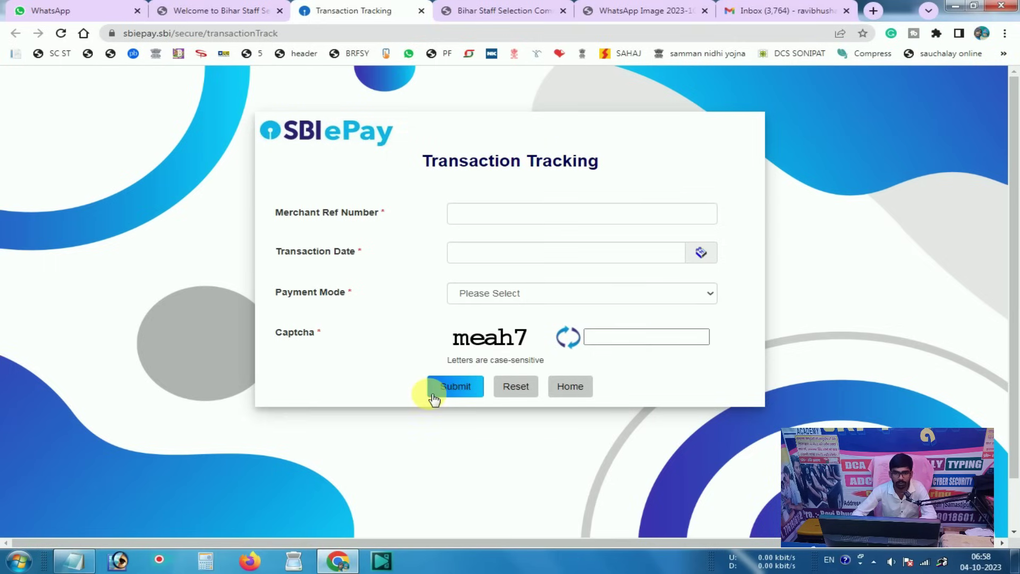